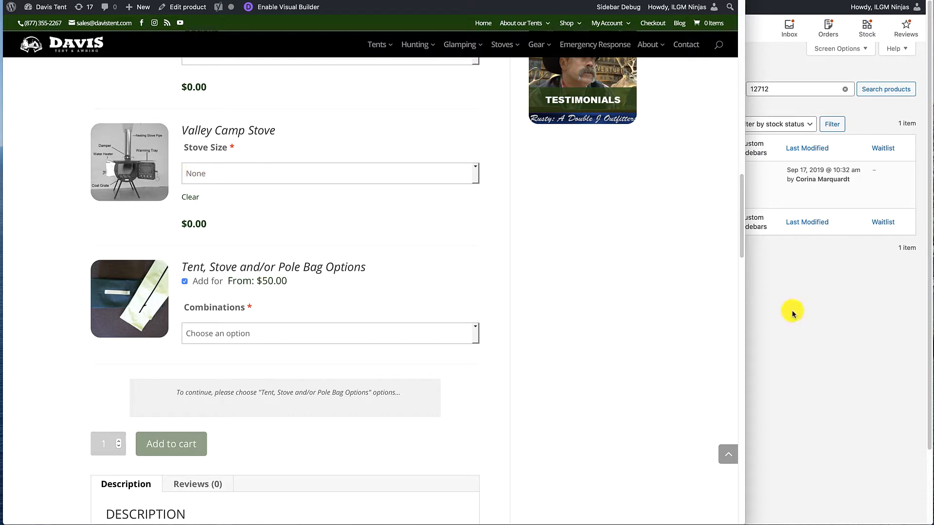
- Review the Tent, Stove & Pole Bag Options settings among the bundled products of the June 2020 Special
click(574, 0)
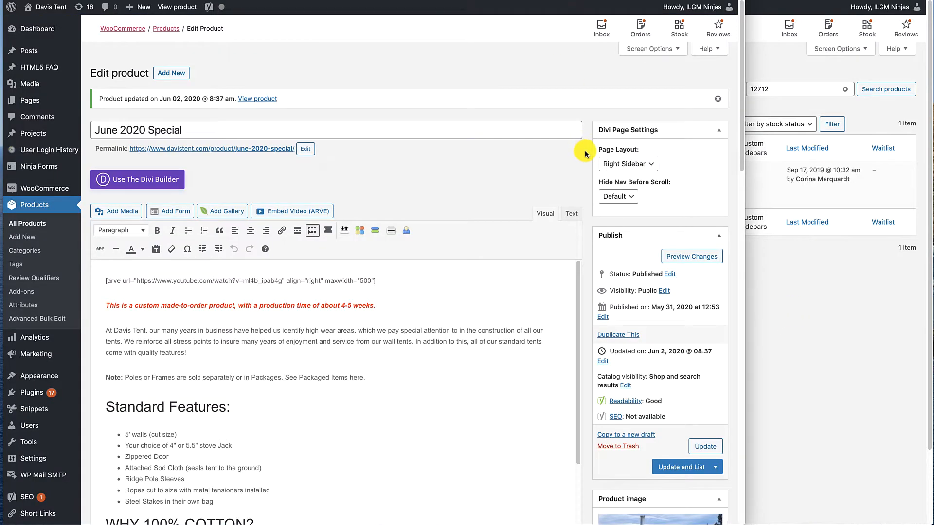
scroll(585, 154, down, 2)
scroll(585, 154, down, 10)
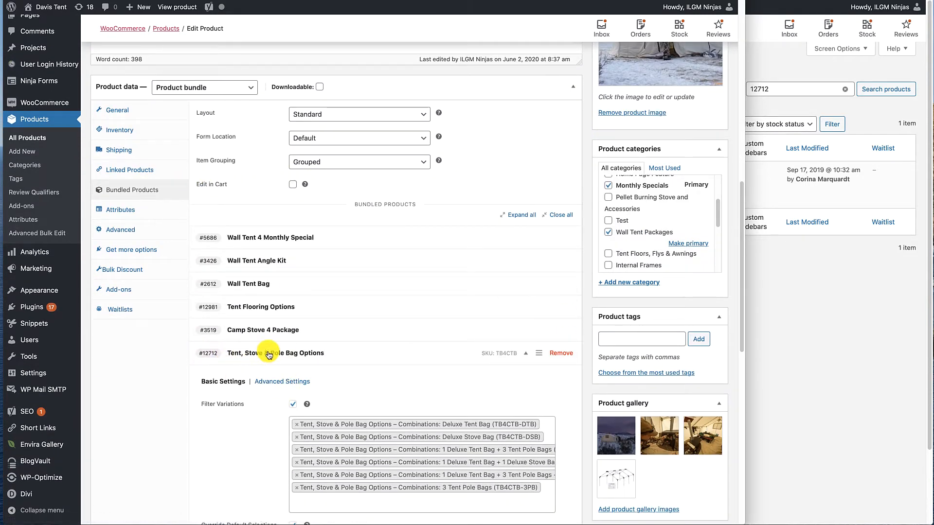
scroll(268, 354, down, 3)
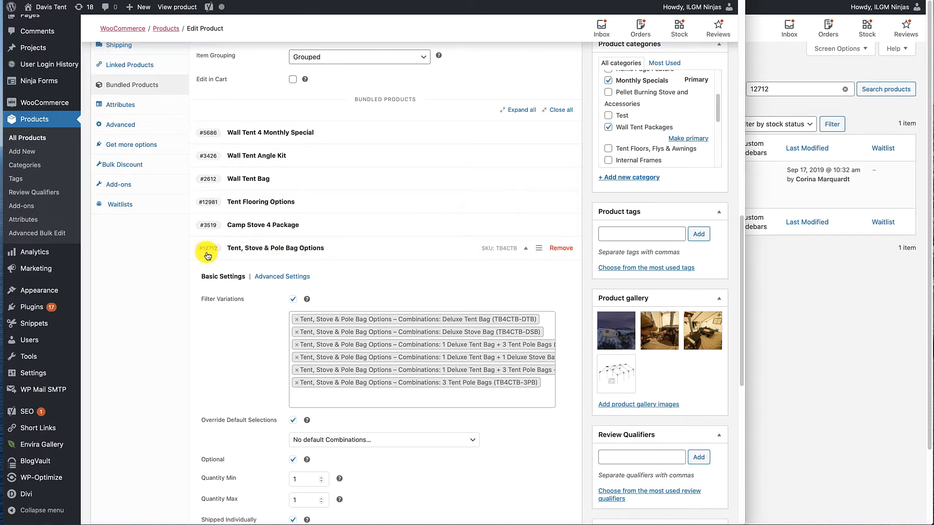
- Open the Tent, Stove & Pole Bag Options product for editing and expand its Combinations attribute
click(776, 65)
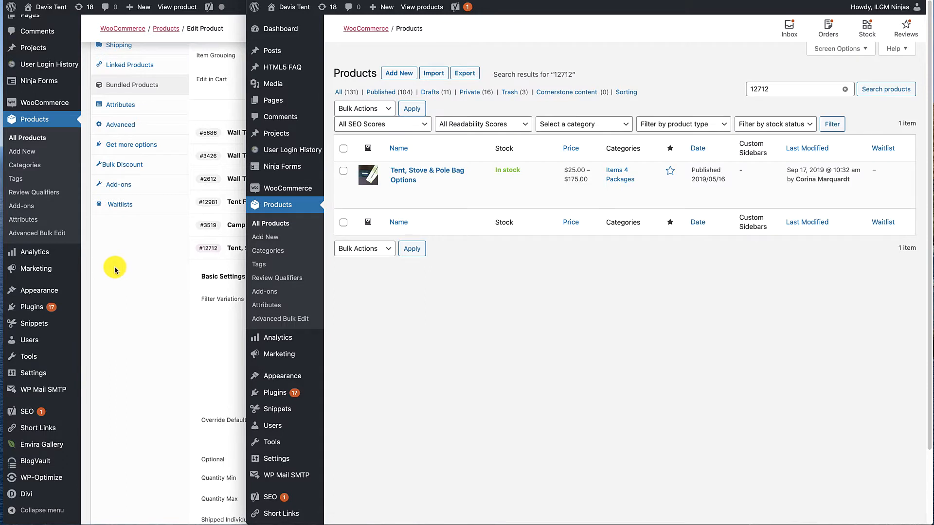
click(434, 170)
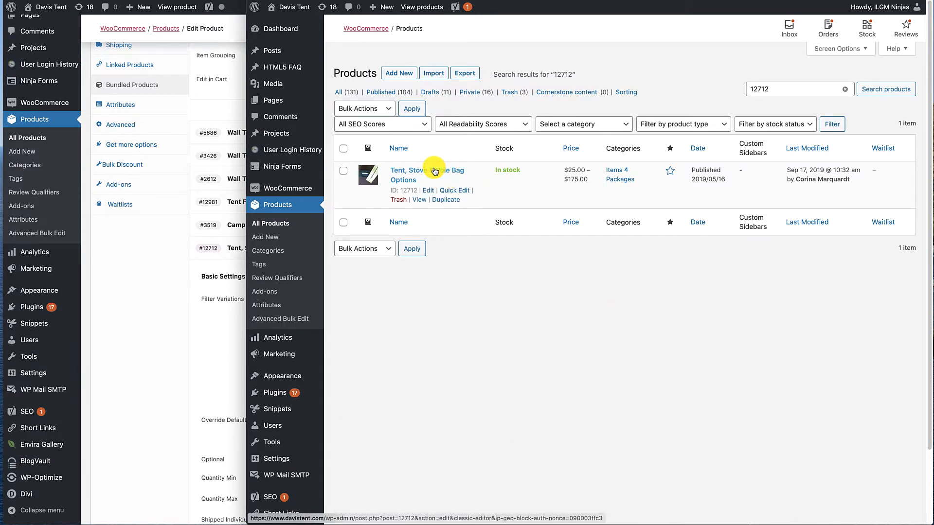
scroll(777, 292, down, 10)
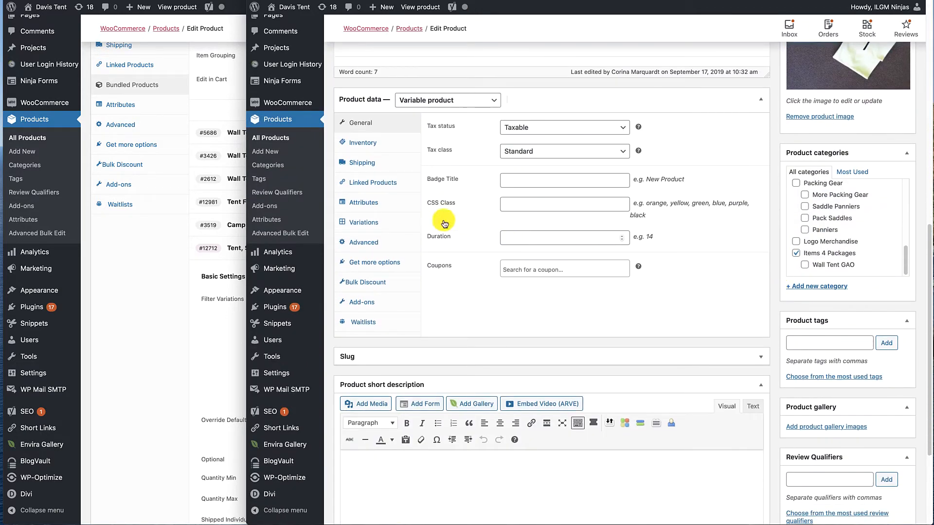
click(373, 204)
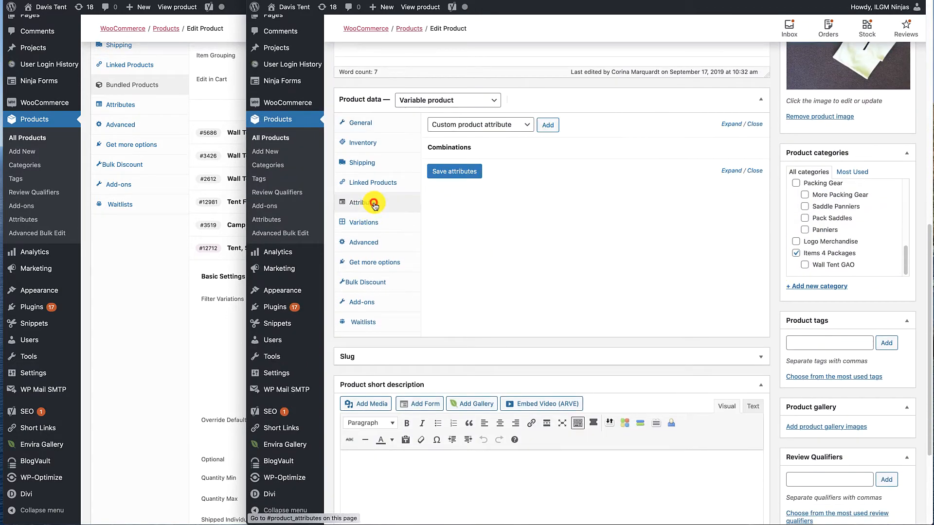
click(732, 150)
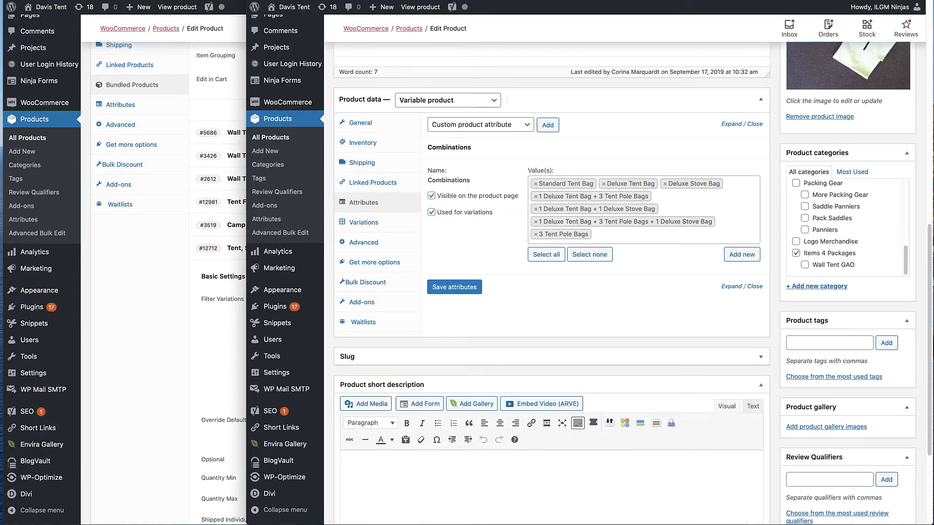
- Check which Combinations choices the storefront page offers for the bag options, then return to the product editor
click(140, 1)
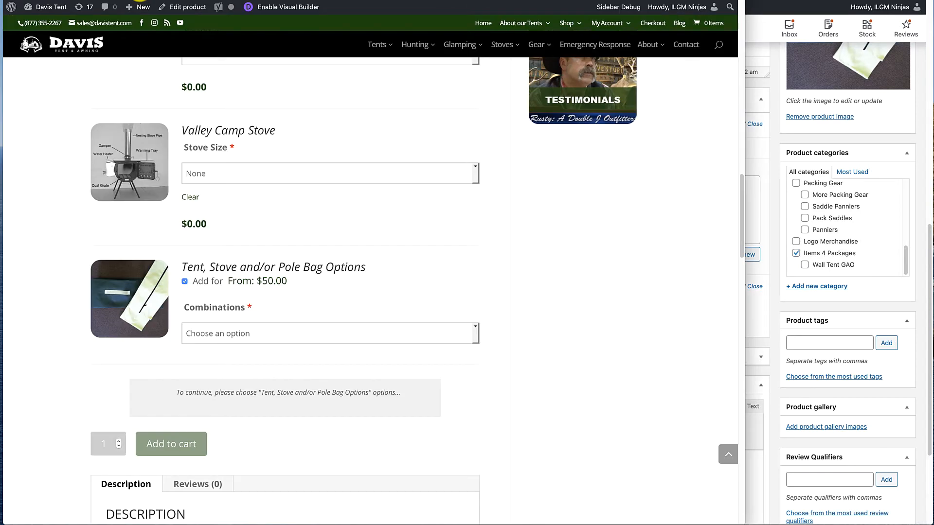
click(218, 334)
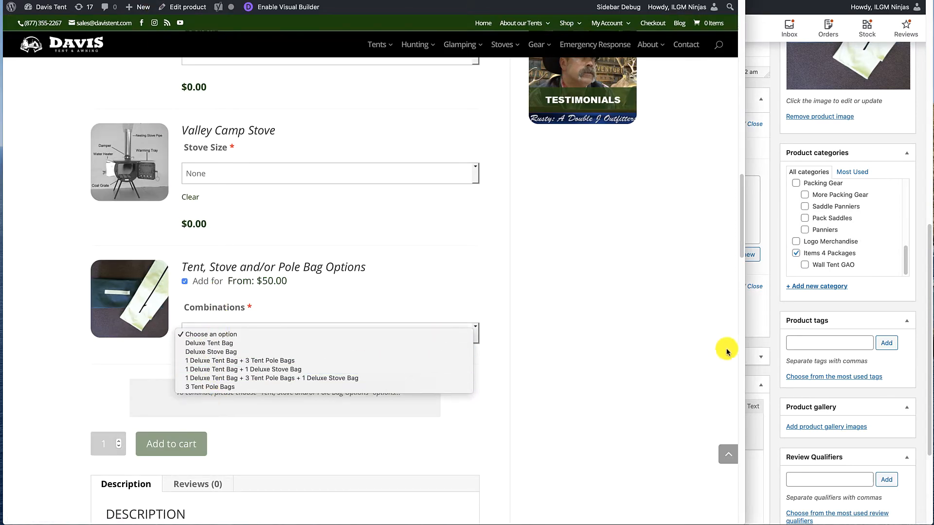
click(776, 350)
click(773, 346)
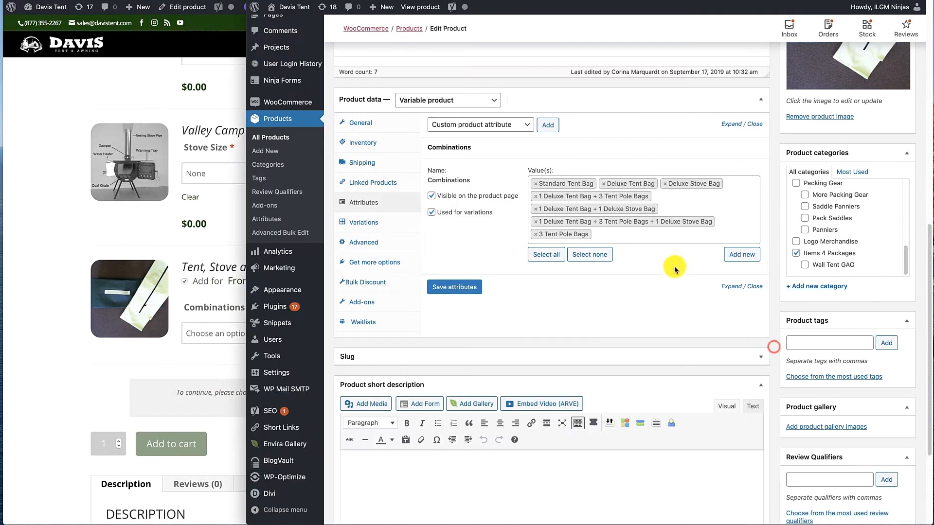
- Add a new term "None" to the Combinations attribute and save the attributes
click(743, 256)
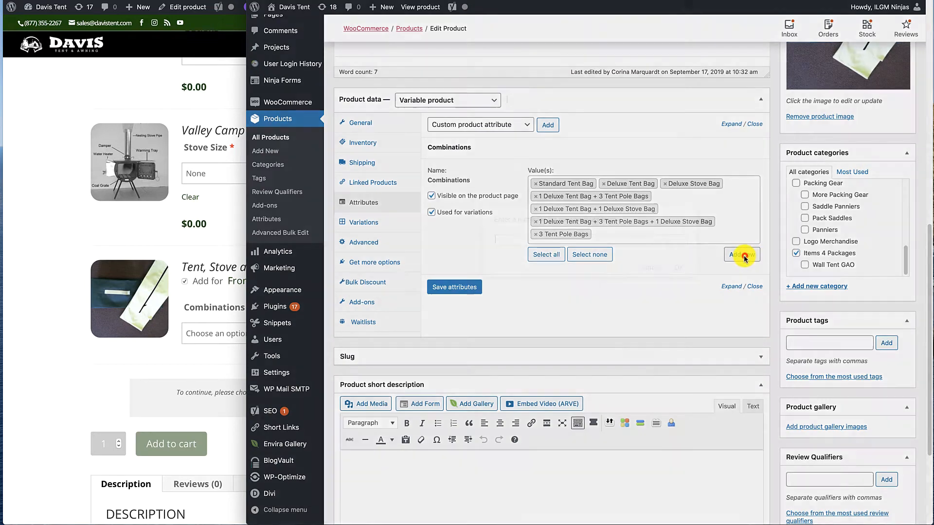
text(Nons)
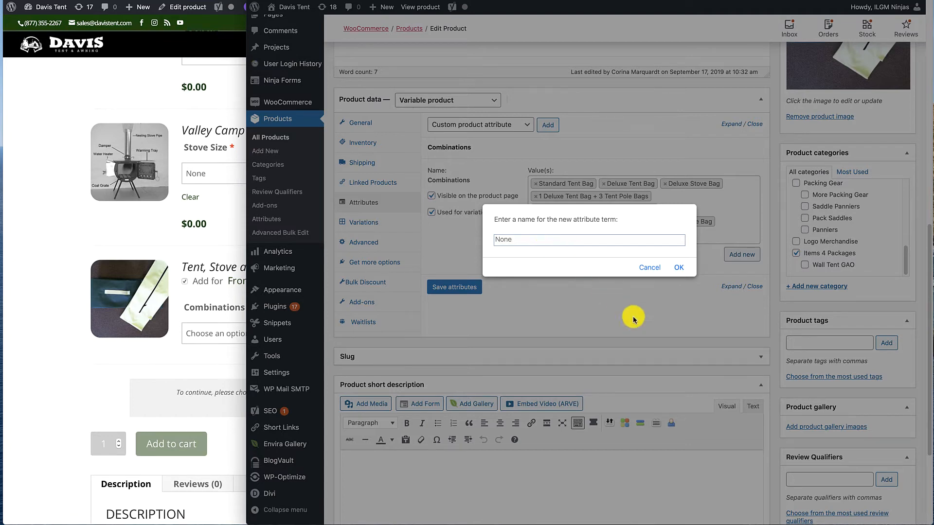
click(679, 267)
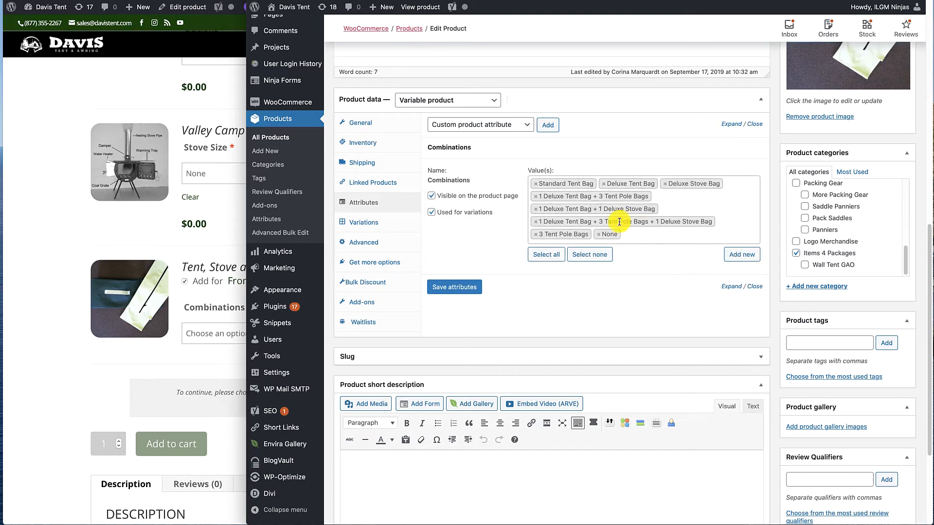
click(457, 288)
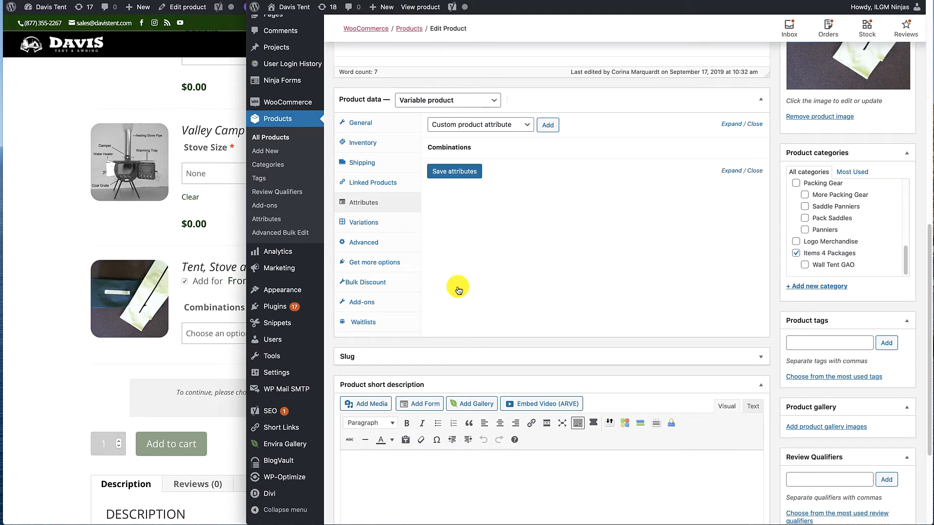
- Add a new variation to the bag options product and assign it the None combination
click(363, 223)
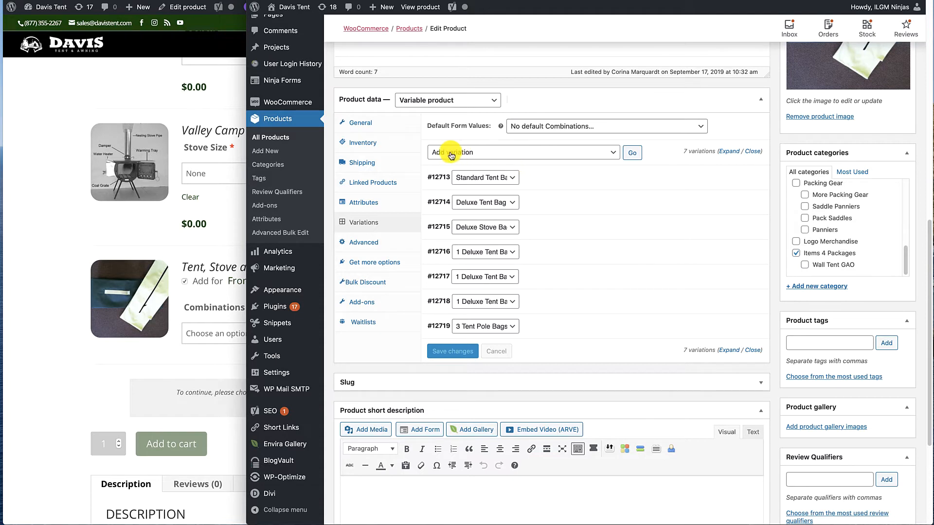
click(632, 155)
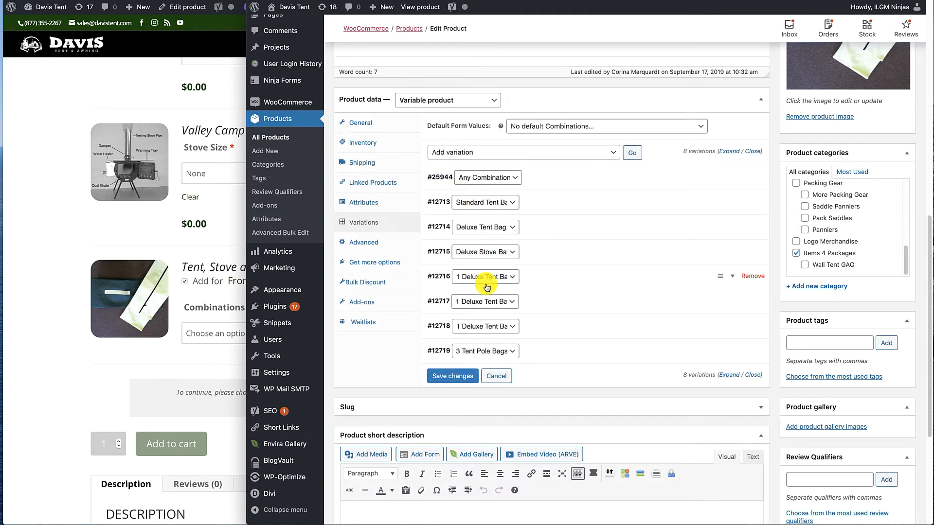
click(514, 178)
click(480, 189)
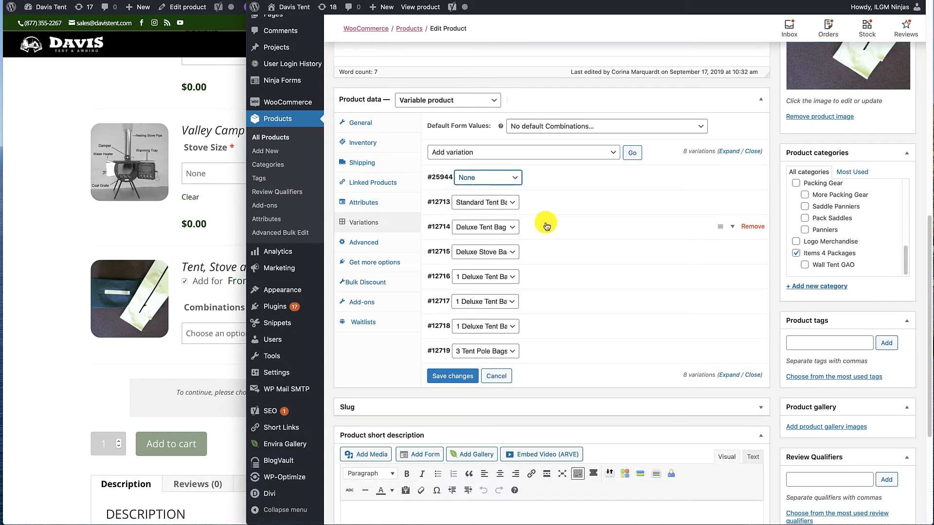
- Expand the None variation's details and set its regular price to 0.00
click(733, 179)
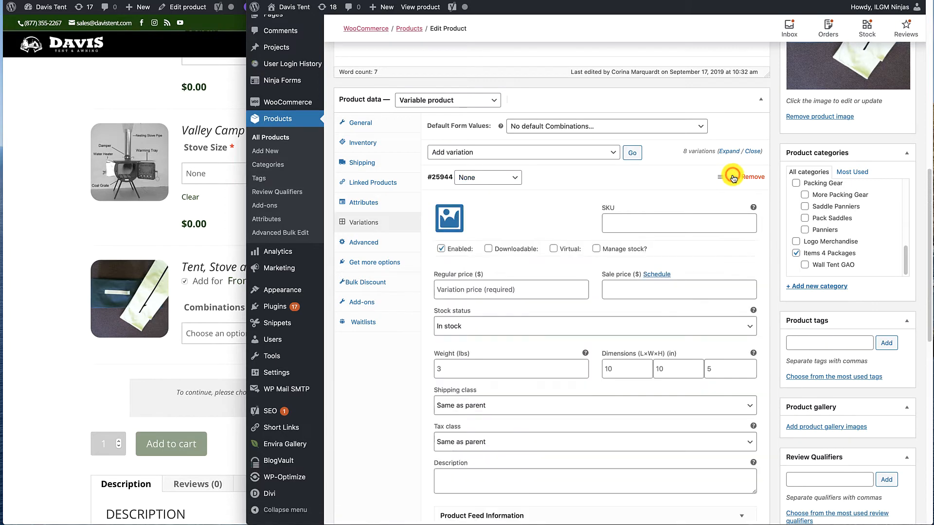
click(474, 289)
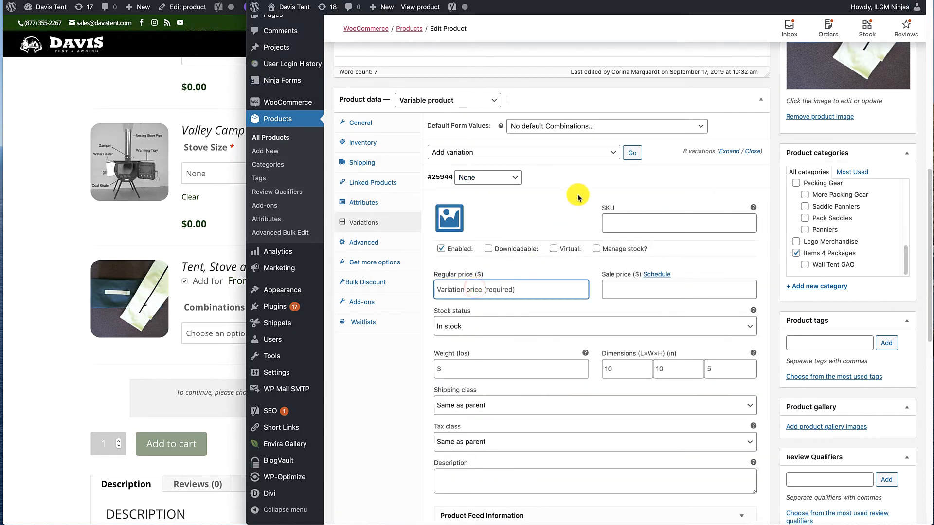
text(.)
key(BackSpace)
text(0.00)
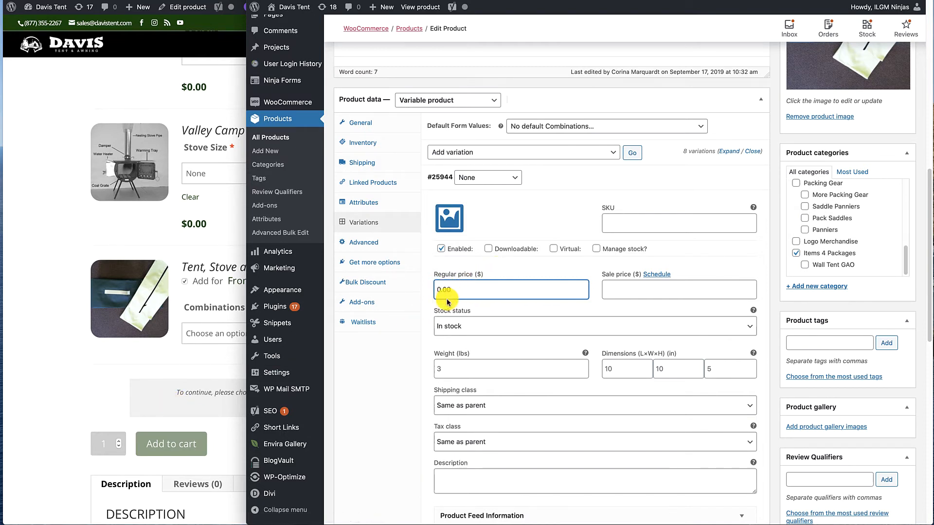
- Set the None variation's weight to 0 lbs and its length, width and height to 0 in
click(439, 369)
text(0)
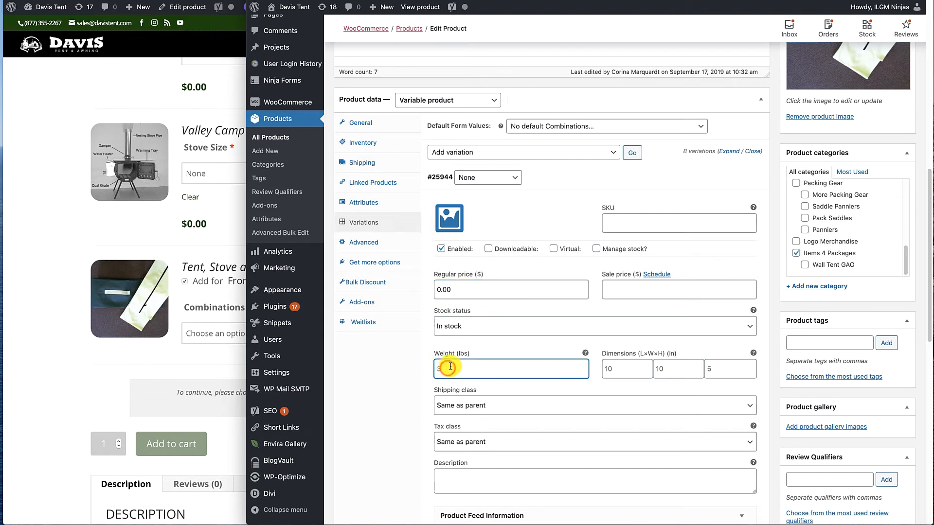
click(621, 371)
text(0)
click(658, 370)
text(0)
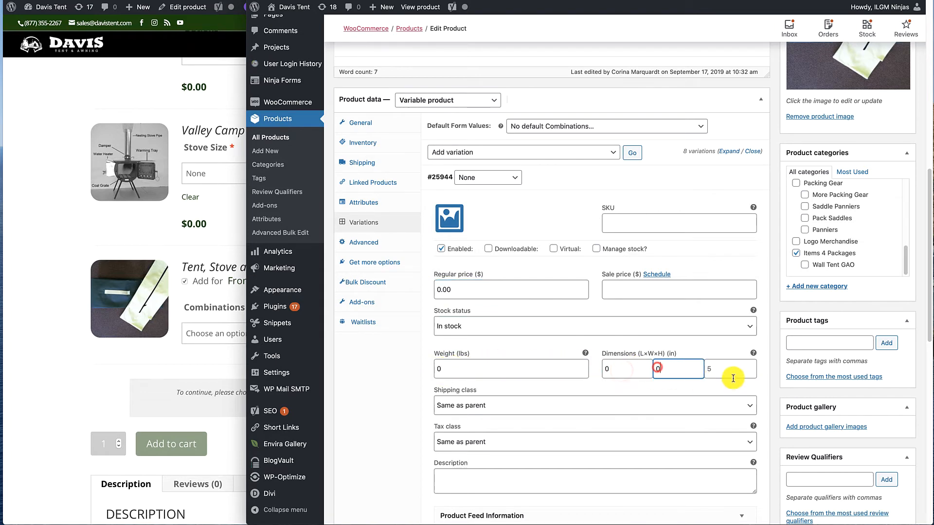
click(721, 370)
text(0)
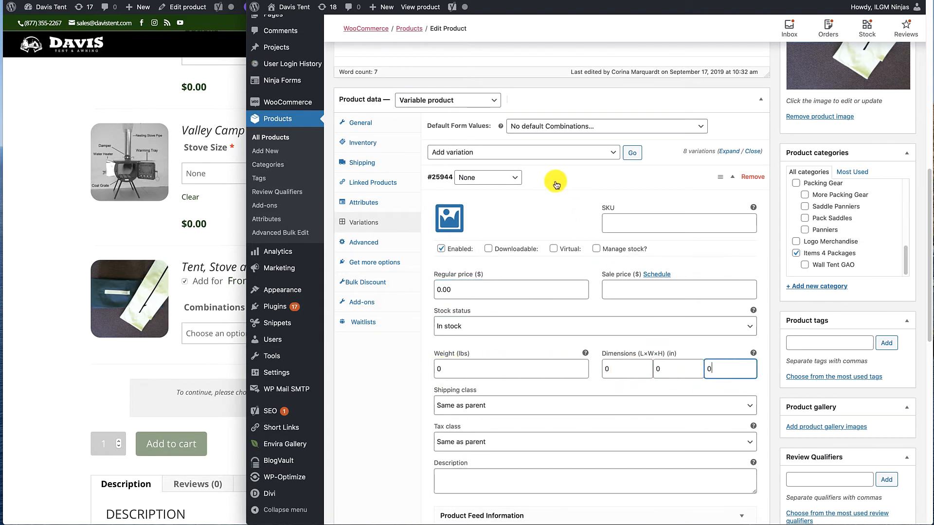
- Mark the None variation as virtual and update the bag options product
scroll(532, 154, up, 2)
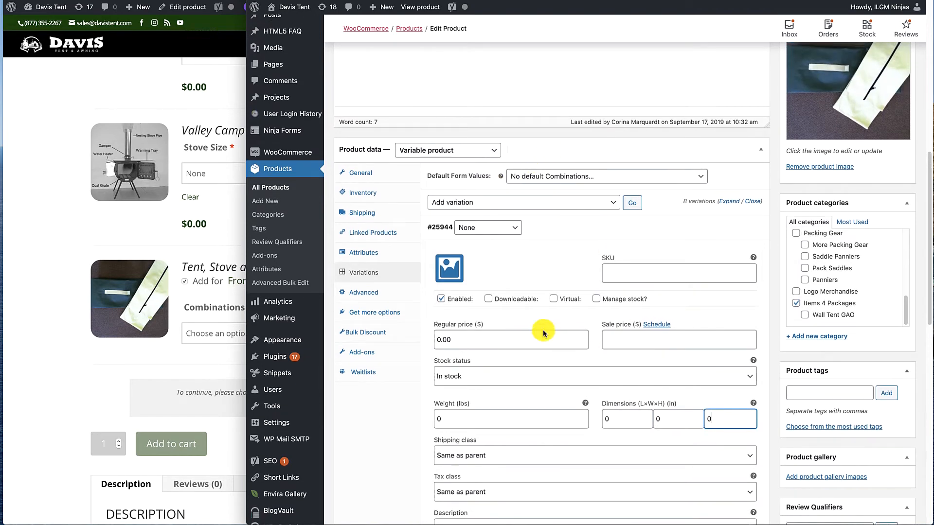
click(553, 298)
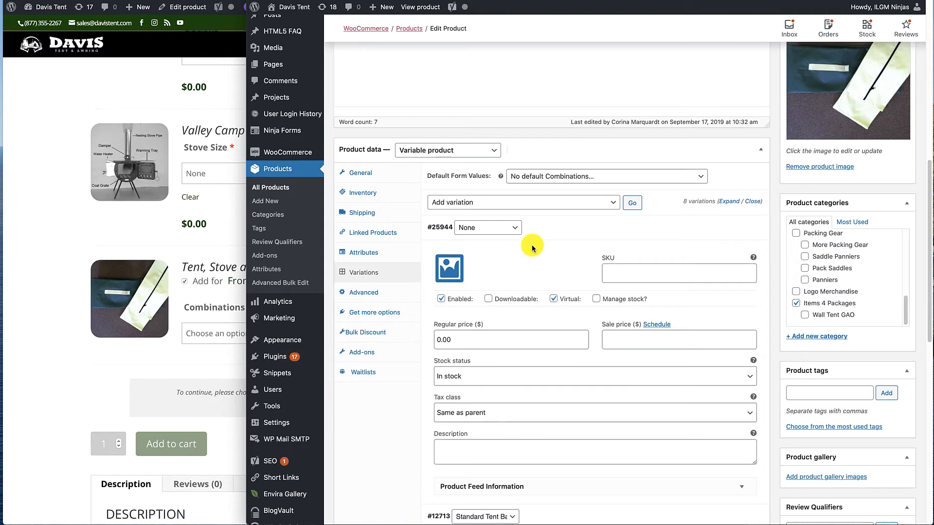
scroll(531, 248, up, 6)
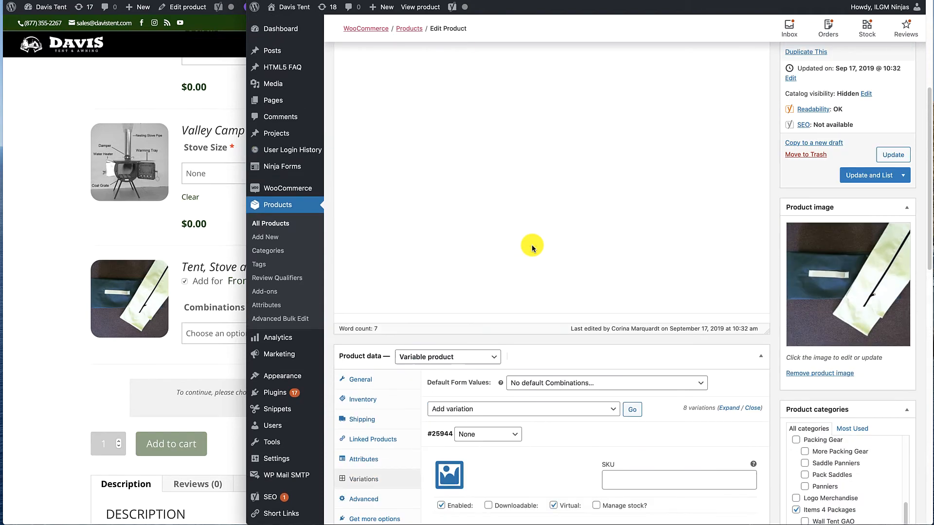
click(895, 244)
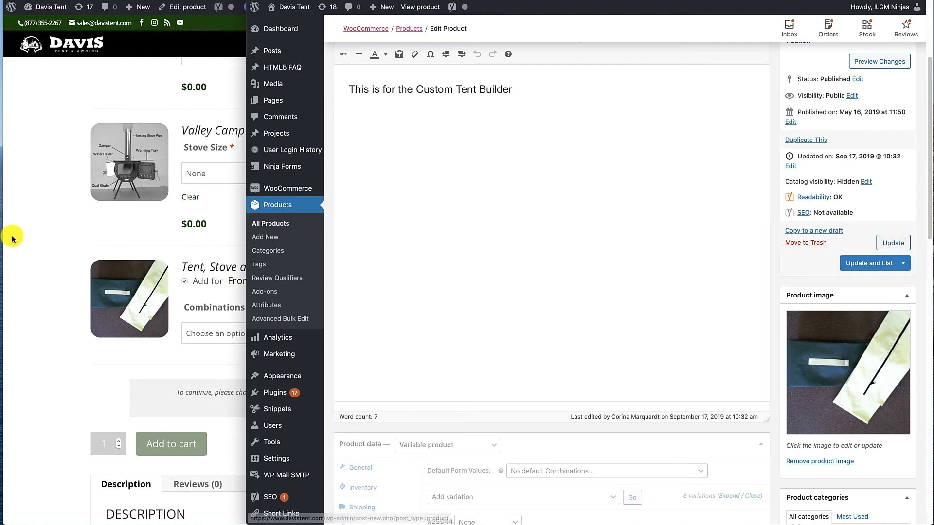
- Return to the June 2020 Special product editor and update the product to reload its bundle data
click(52, 226)
click(617, 1)
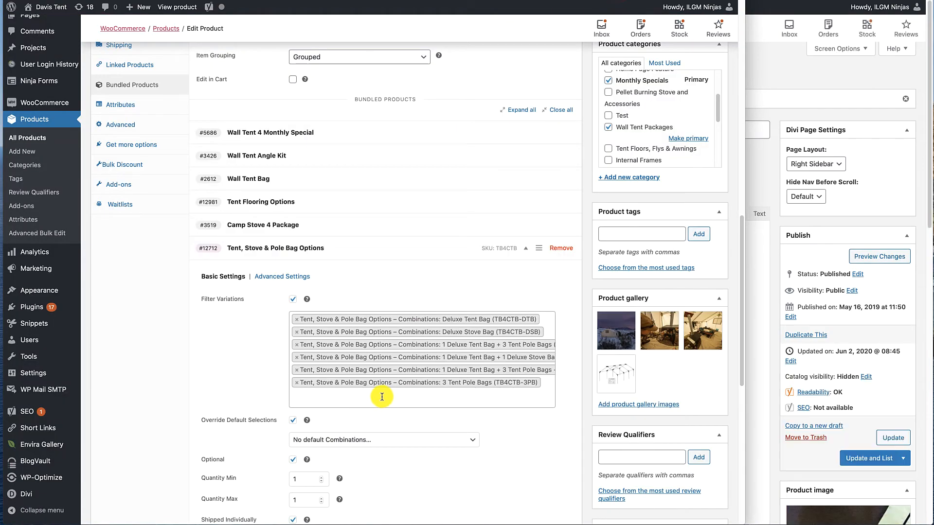
scroll(503, 191, up, 8)
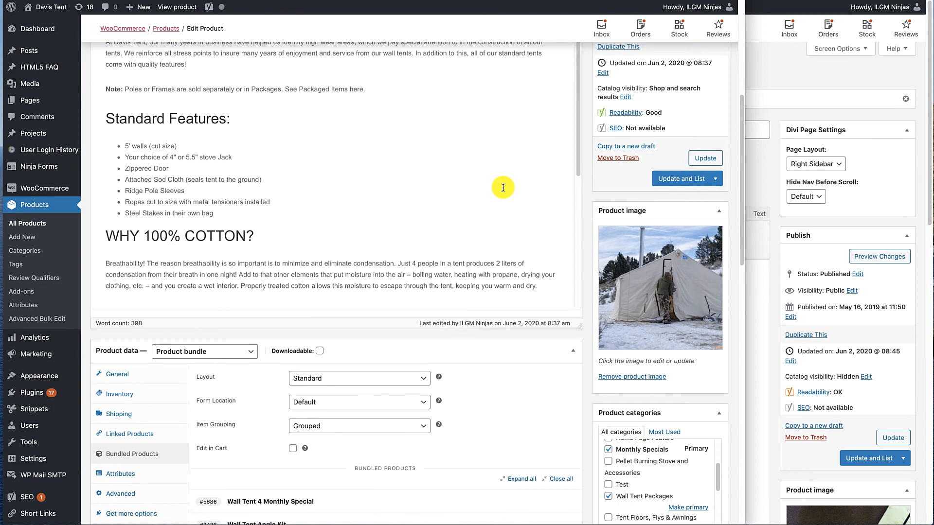
click(705, 159)
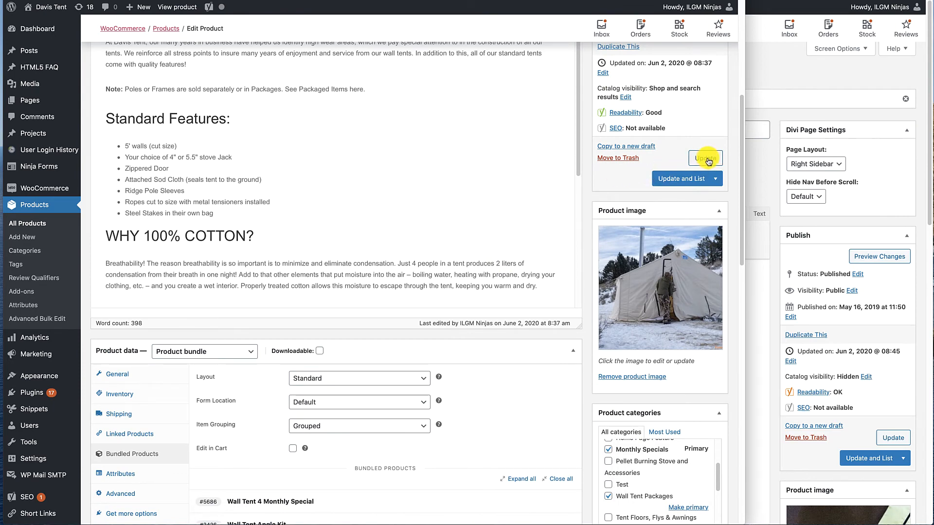
click(707, 159)
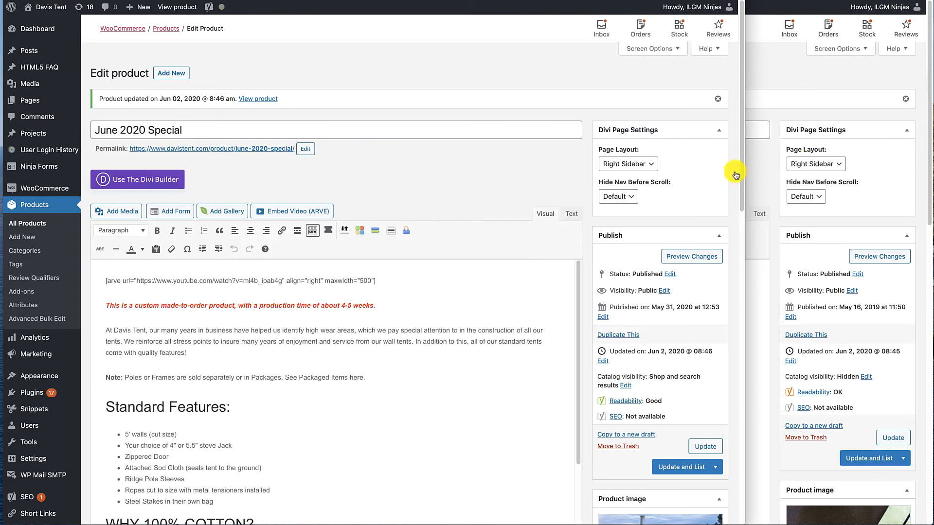
- Expand Tent, Stove & Pole Bag Options in the June 2020 Special's bundled products
scroll(592, 204, down, 10)
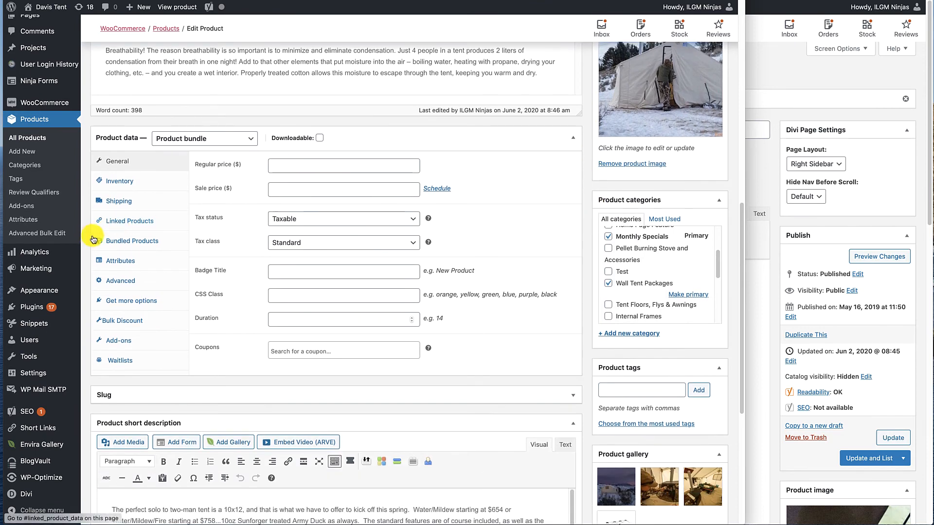
click(122, 241)
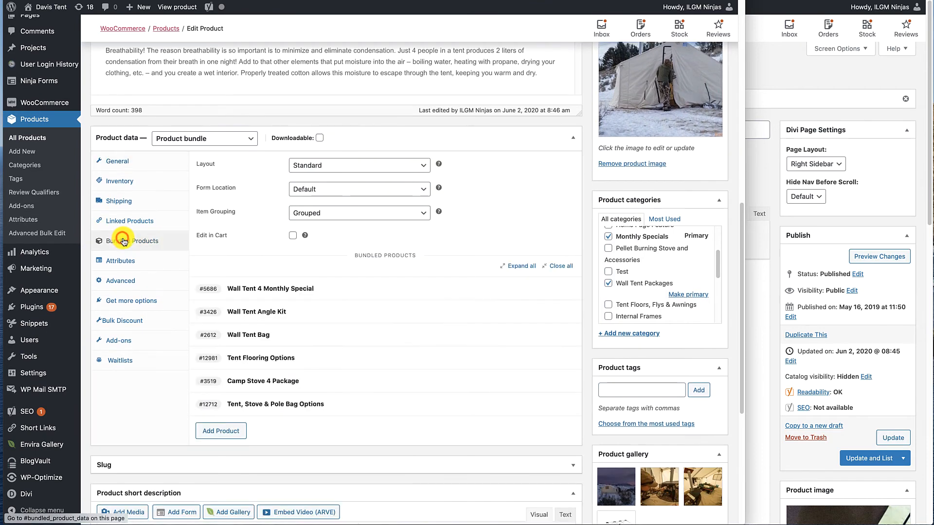
click(304, 405)
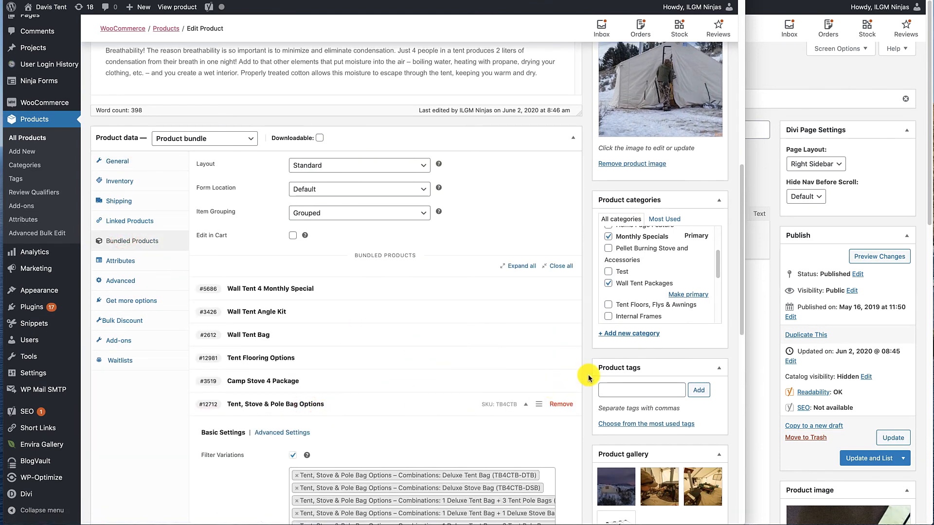
- Add the None (TB4CTB) combination to the filtered variations of the bundled Tent, Stove & Pole Bag Options
scroll(583, 377, down, 3)
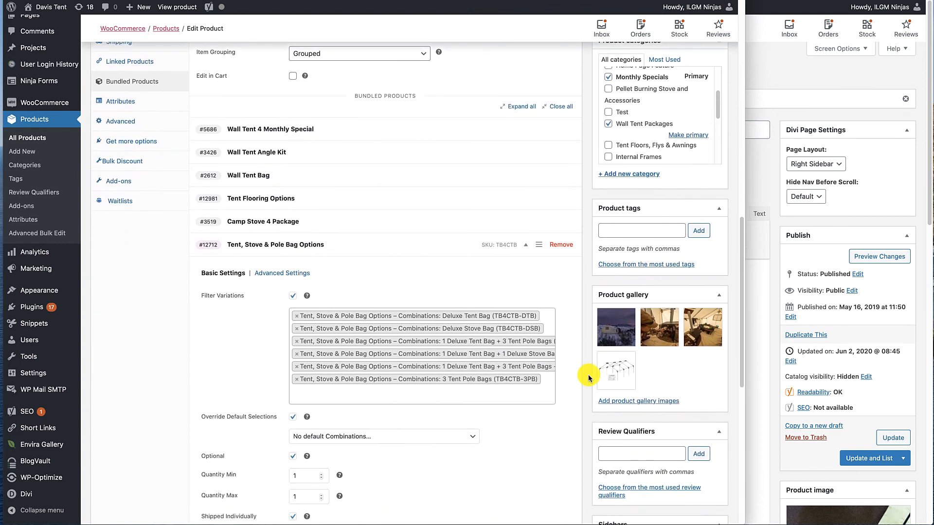
click(315, 395)
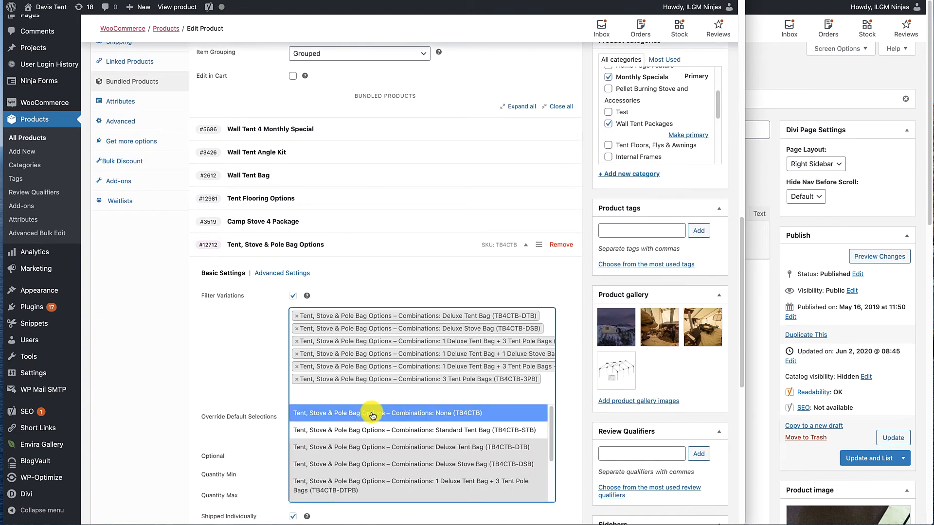
click(390, 413)
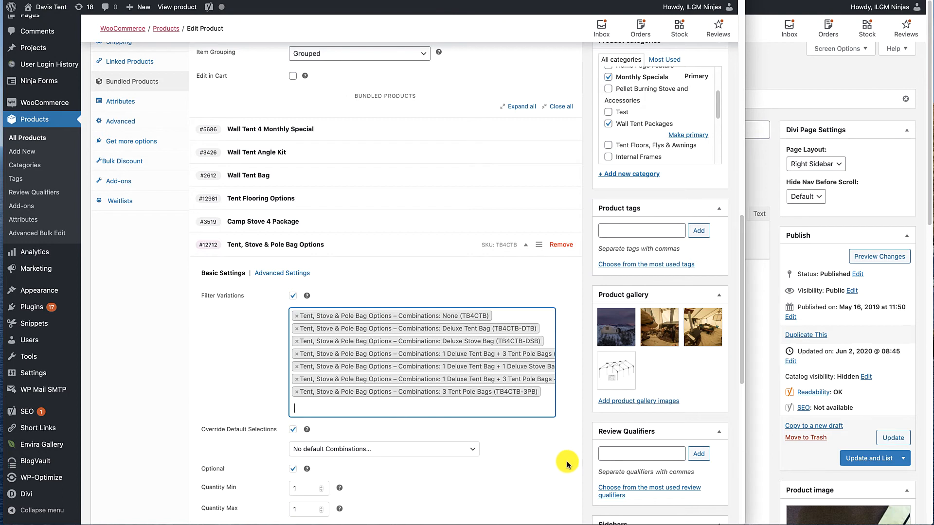
- Set the bundled bag options' default combination to None and make the item non-optional
scroll(559, 462, down, 3)
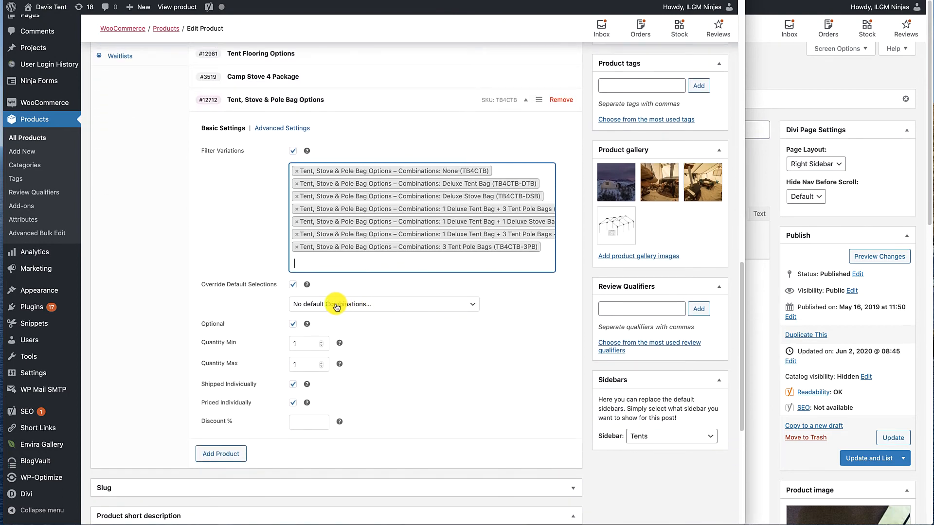
click(336, 306)
click(311, 315)
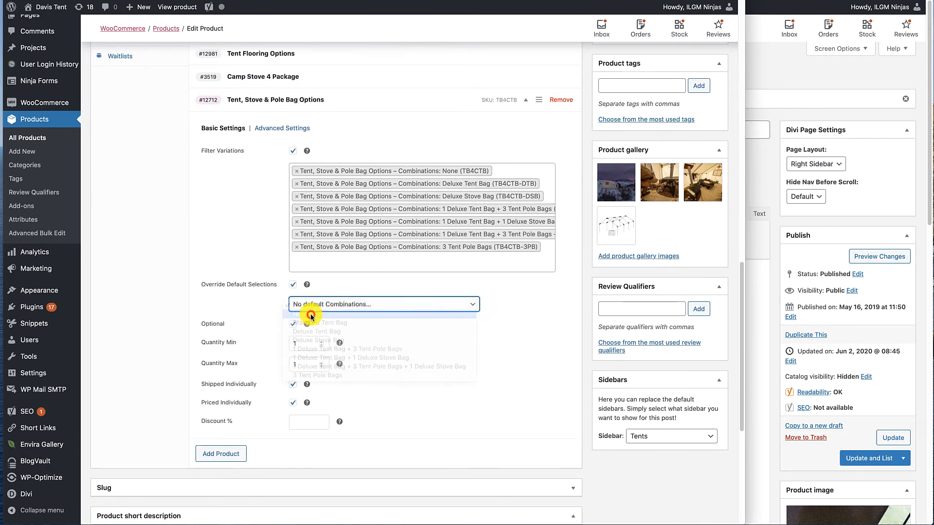
click(293, 325)
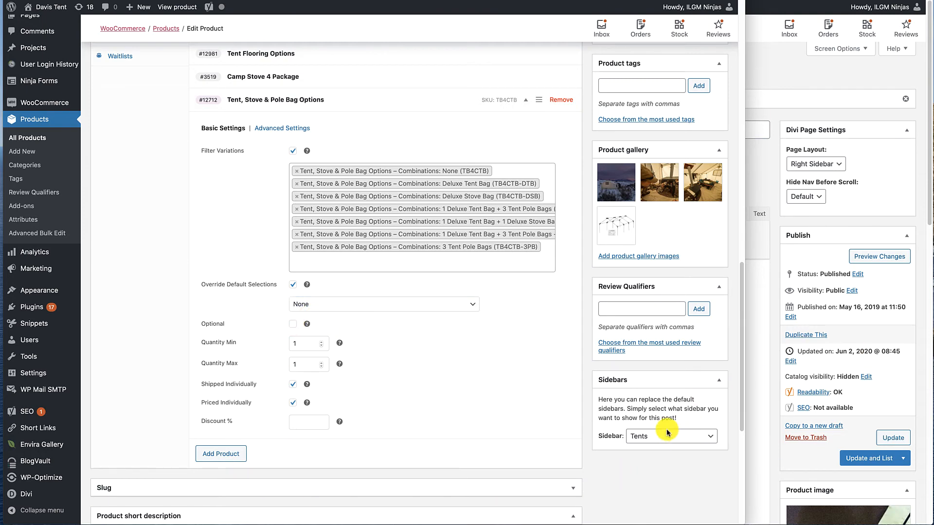
- Update the June 2020 Special product and reload its store page to check the bag options
scroll(604, 436, up, 2)
scroll(604, 437, up, 6)
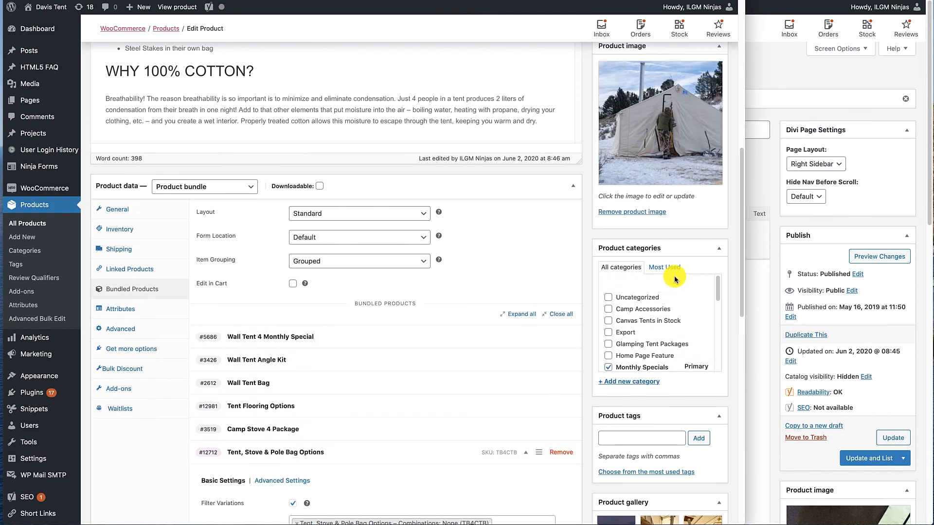
scroll(686, 269, up, 4)
click(707, 150)
scroll(708, 149, down, 1)
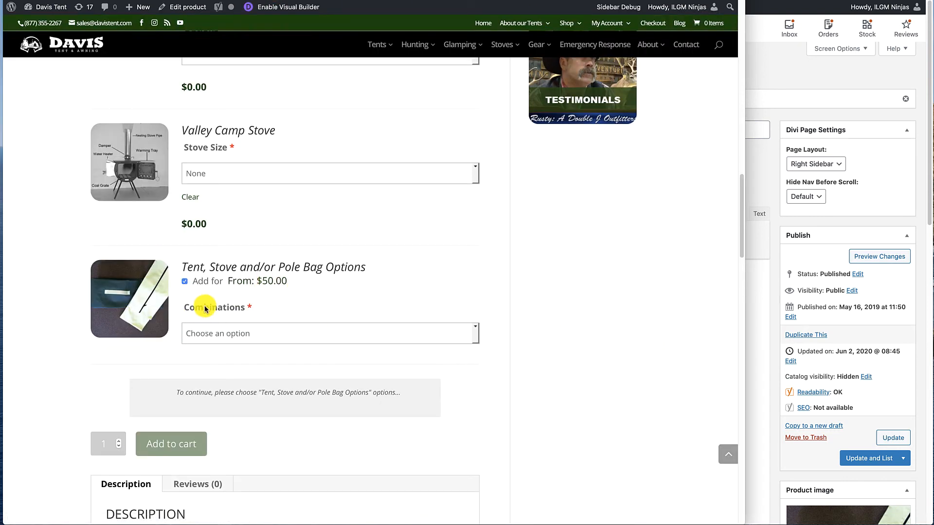
scroll(156, 146, up, 15)
scroll(147, 152, down, 15)
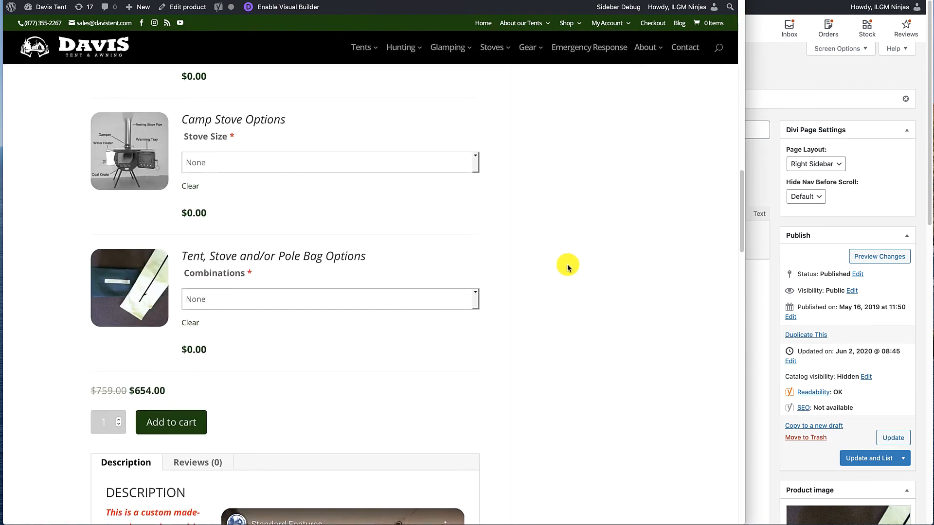
- Test the bag combinations on the store page by choosing 1 Deluxe Tent Bag + 3 Tent Pole Bags, and return the choice to None
click(211, 299)
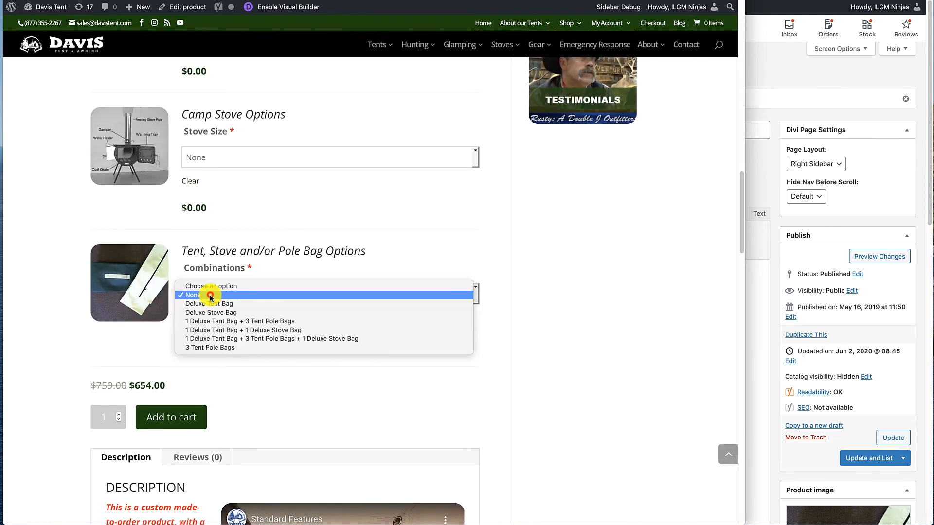
click(206, 322)
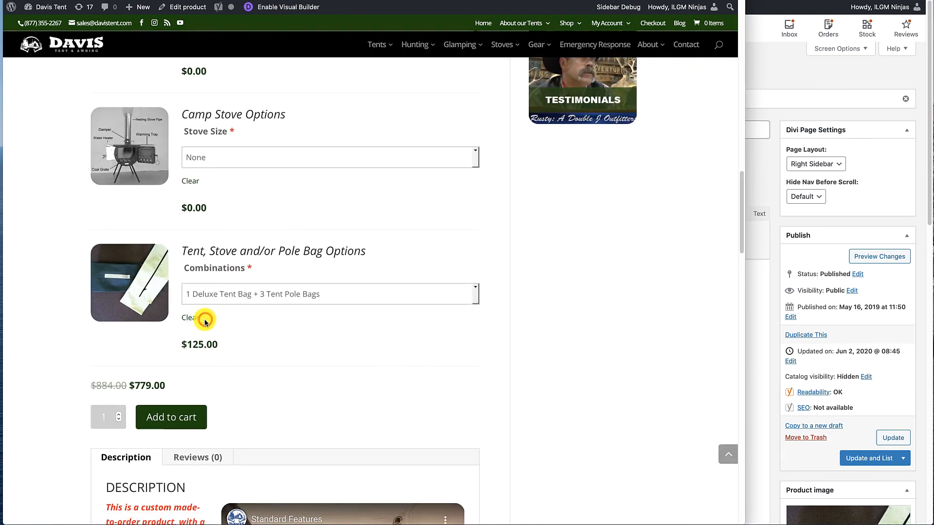
click(236, 294)
click(200, 269)
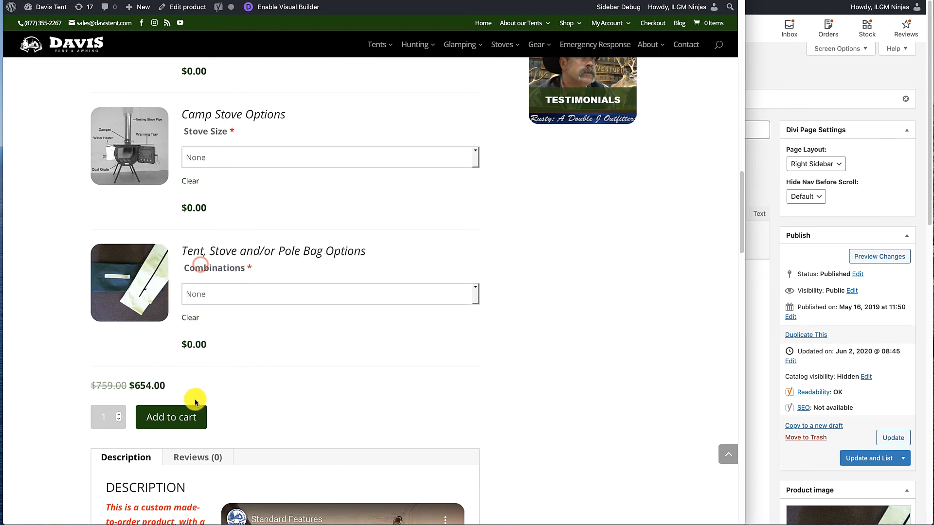
- Review the June 2020 Special store page from its price range and description through the flooring, stove and bag options
scroll(561, 298, up, 3)
scroll(561, 297, up, 7)
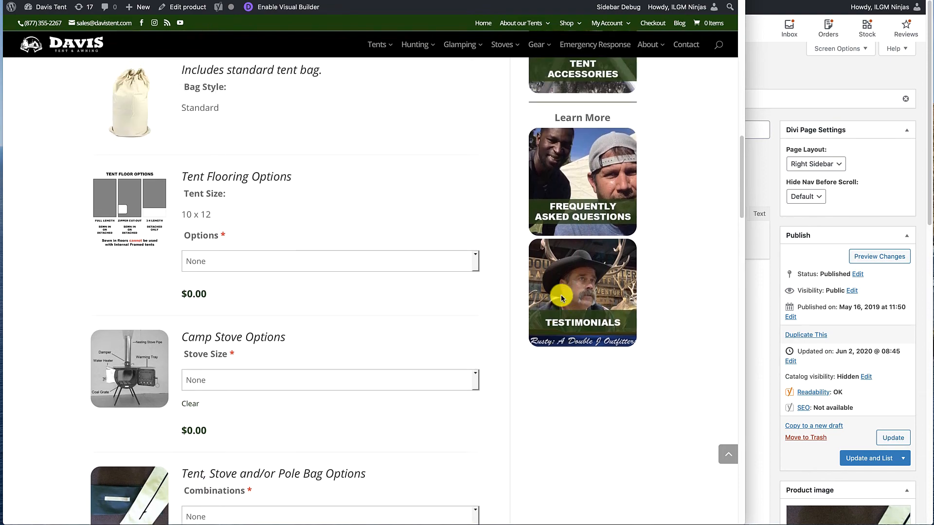
scroll(562, 298, up, 9)
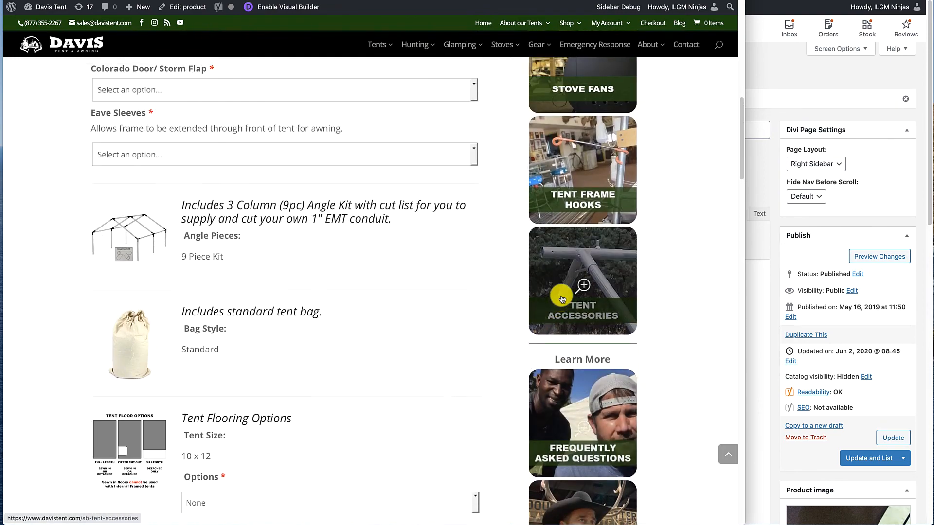
scroll(562, 298, up, 4)
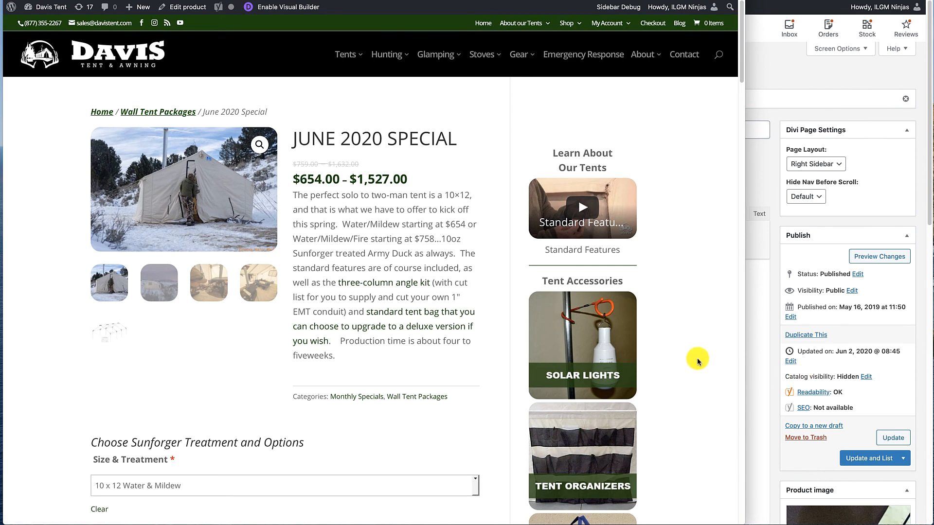
scroll(696, 361, down, 12)
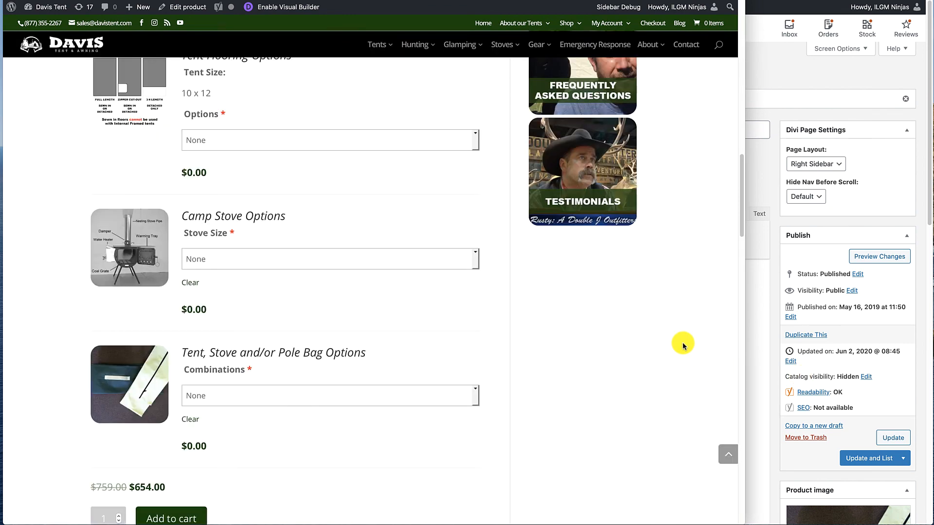
scroll(682, 343, up, 3)
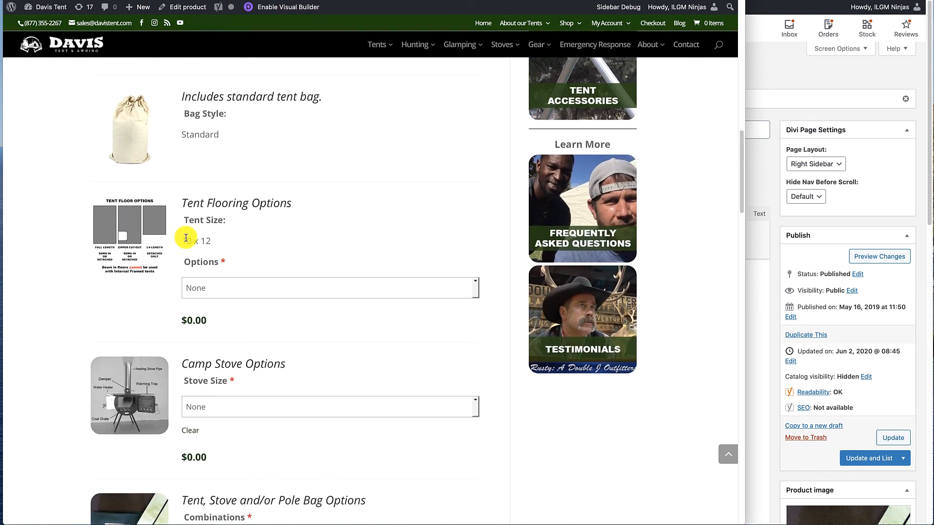
- Switch to the browser window with the bag options product editor and open the full product list
click(776, 78)
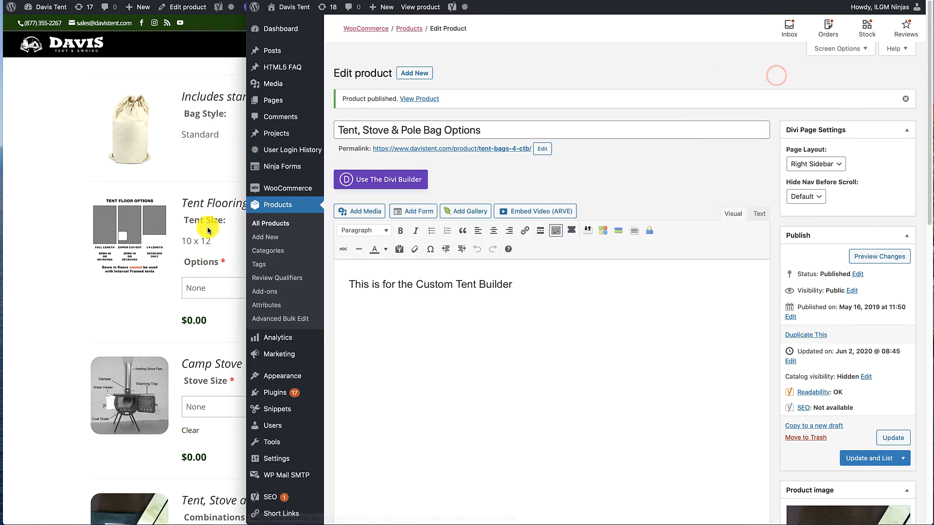
click(280, 207)
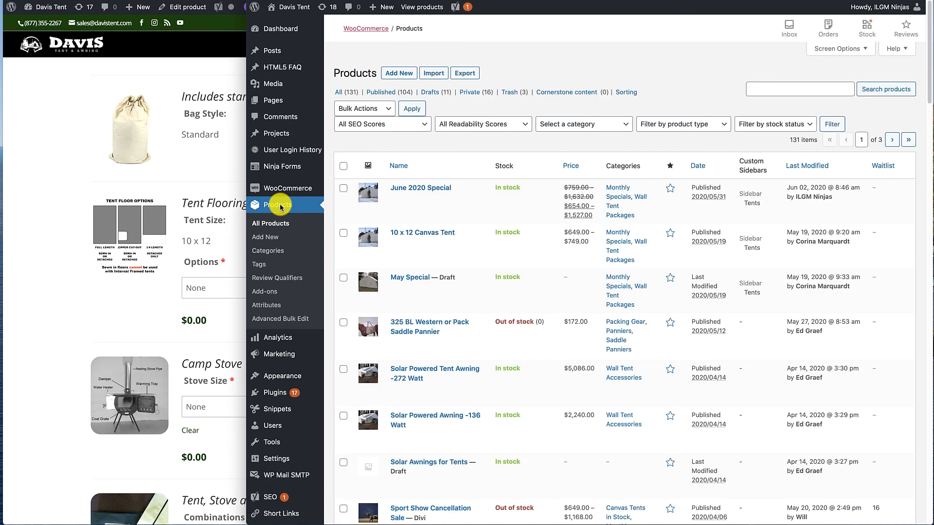